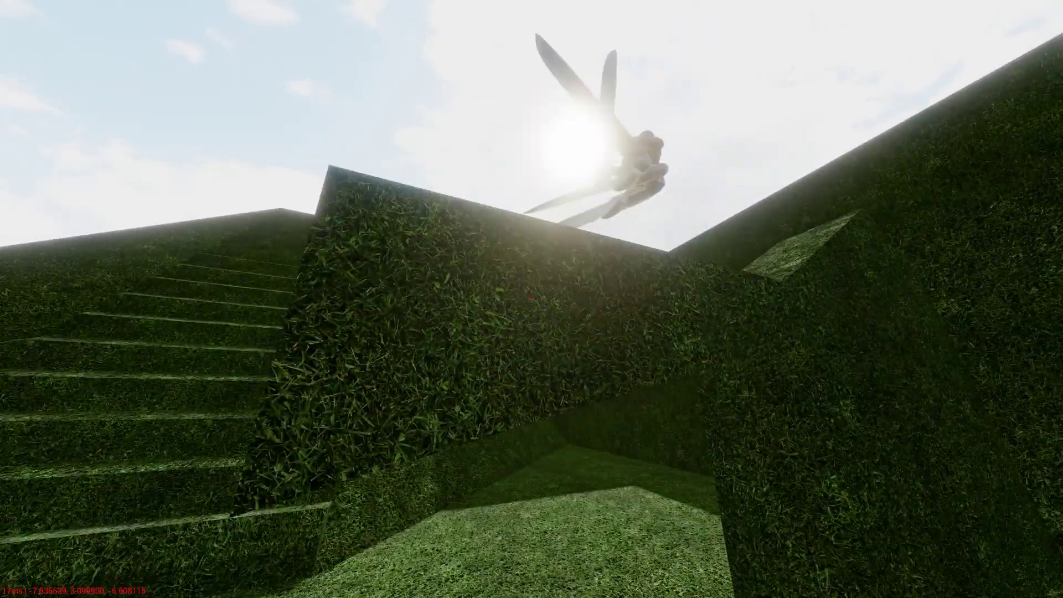
key("d")
key("a")
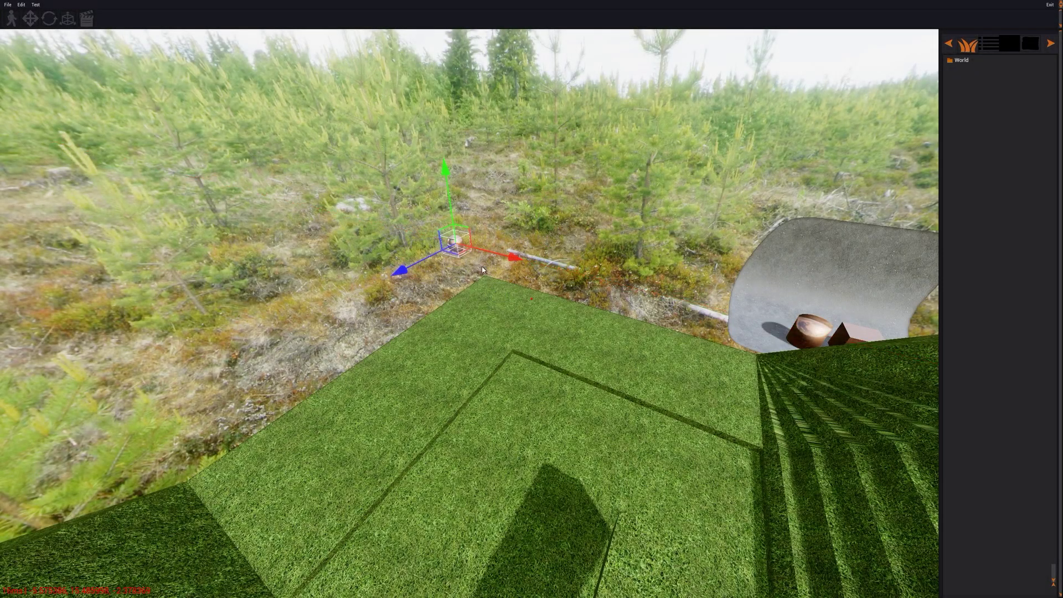
- Drag the selected small object freely across the ground around the grass-covered structure
left_click_drag(69, 391, 75, 389)
left_click_drag(190, 335, 110, 213)
left_click_drag(48, 272, 523, 182)
left_click_drag(590, 161, 641, 165)
left_click_drag(574, 65, 573, 74)
right_click_drag(573, 78, 193, 212)
key("s")
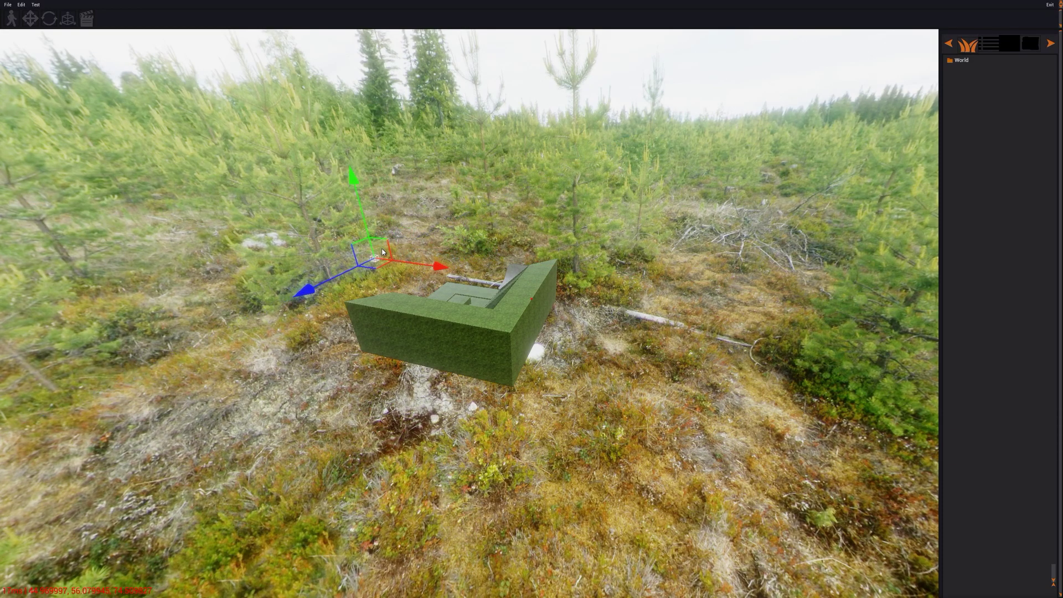
left_click_drag(382, 252, 452, 293)
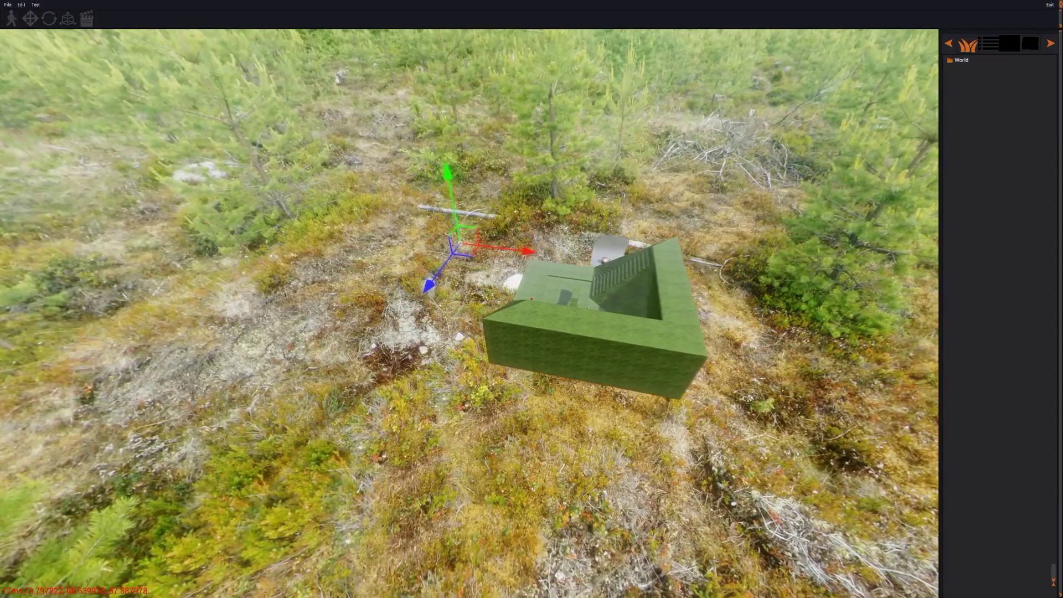
- Move the small object around the grass structure to the curved ramp and raise it there
key("w")
left_click_drag(460, 255, 662, 174)
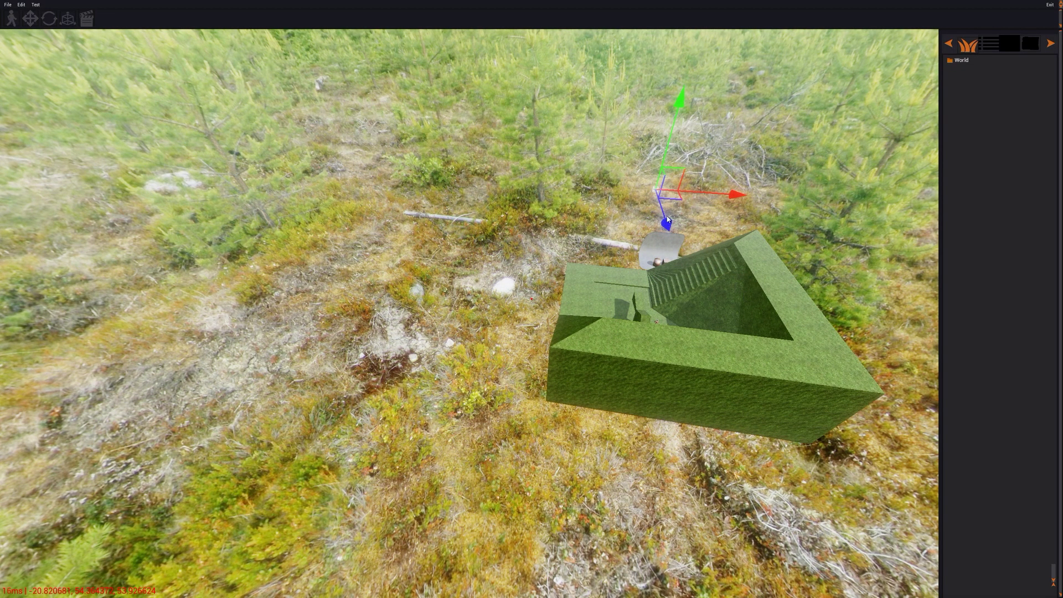
left_click_drag(667, 217, 741, 299)
key("w")
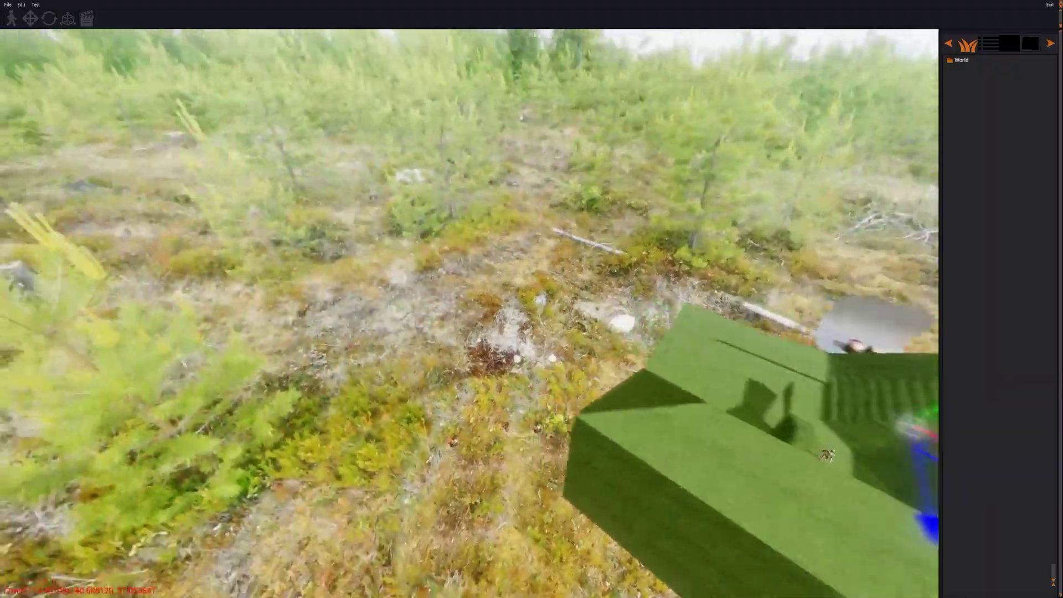
key("a")
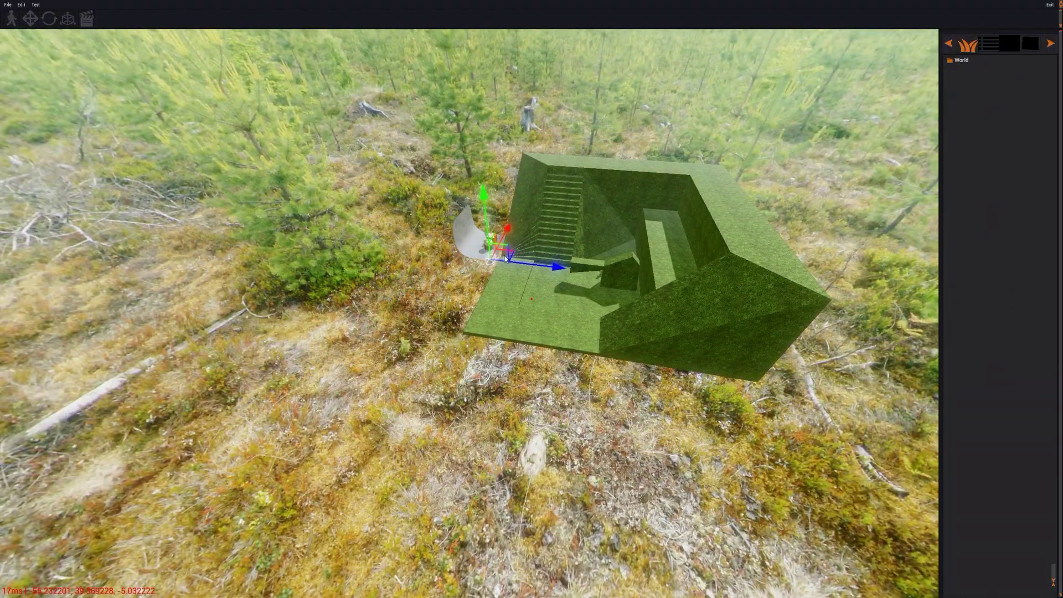
left_click_drag(503, 252, 535, 125)
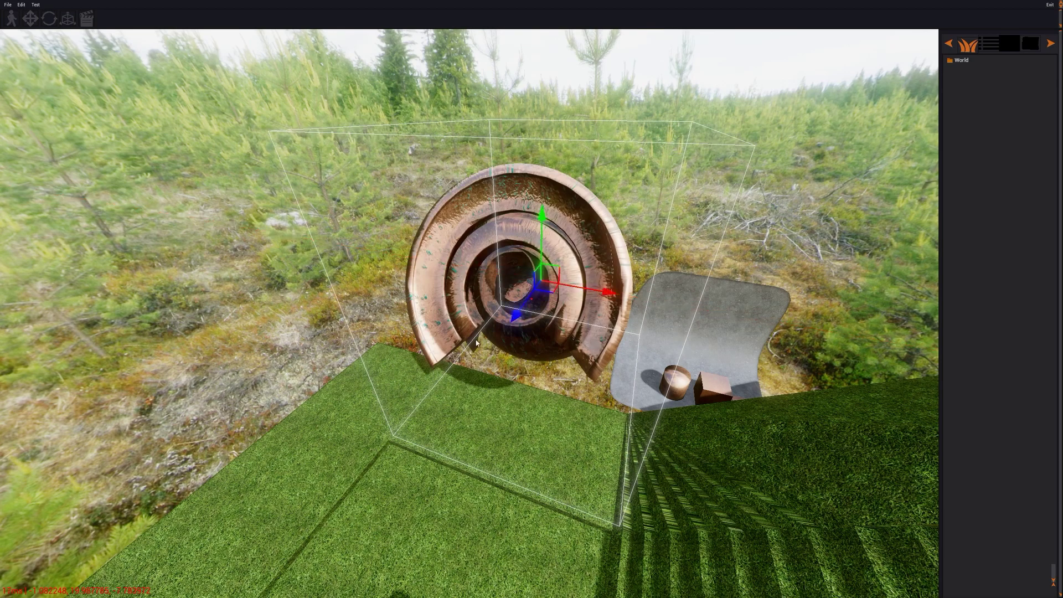
- Rotate the selected copper bowl-shaped object beside the curved ramp
key("r")
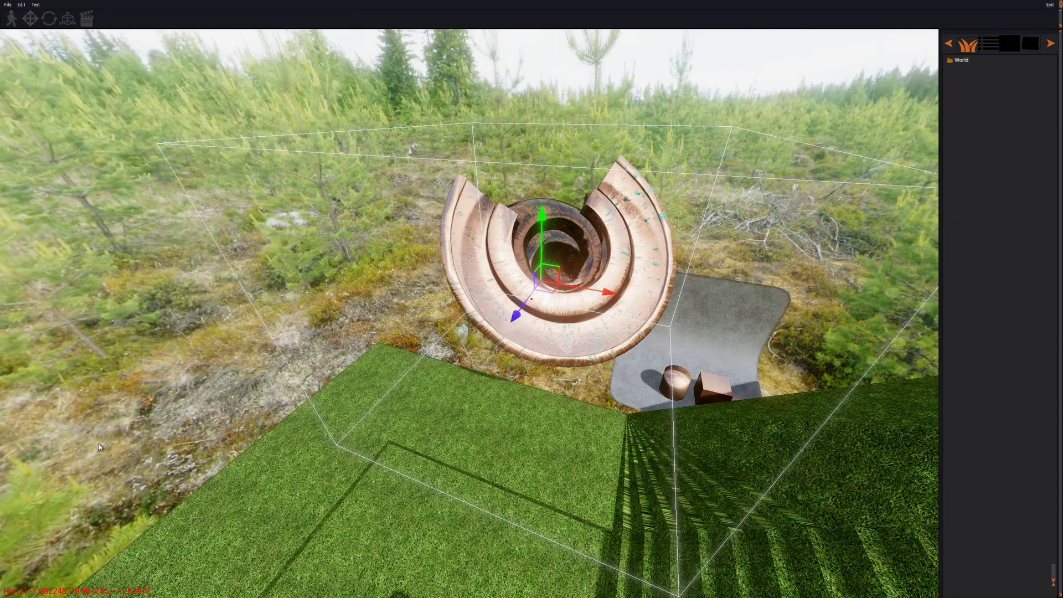
key("s")
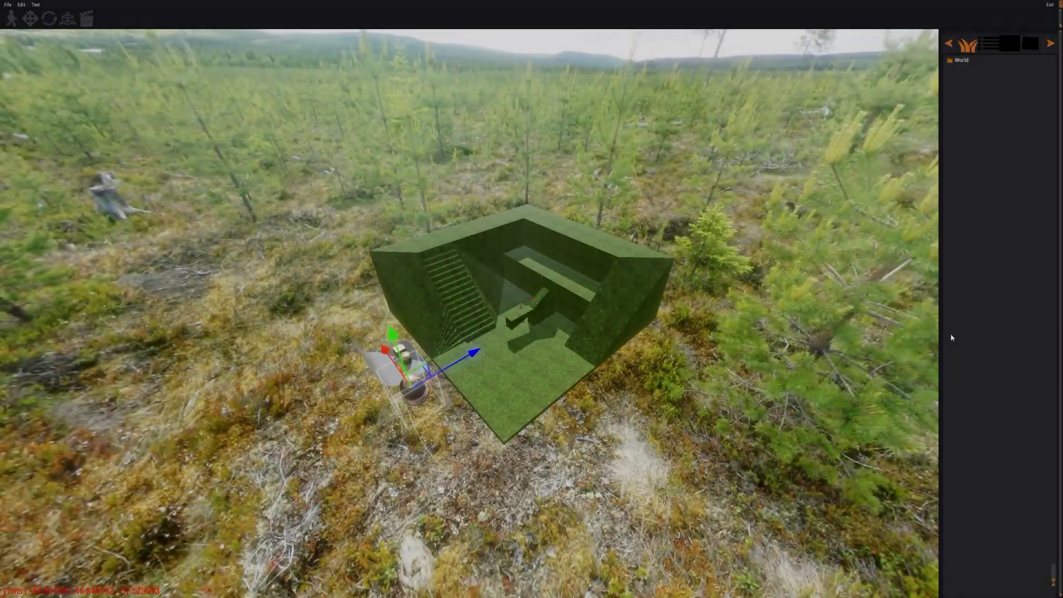
- Select the large grass structure with the stairs and rotate it about its blue axis
left_click(623, 307)
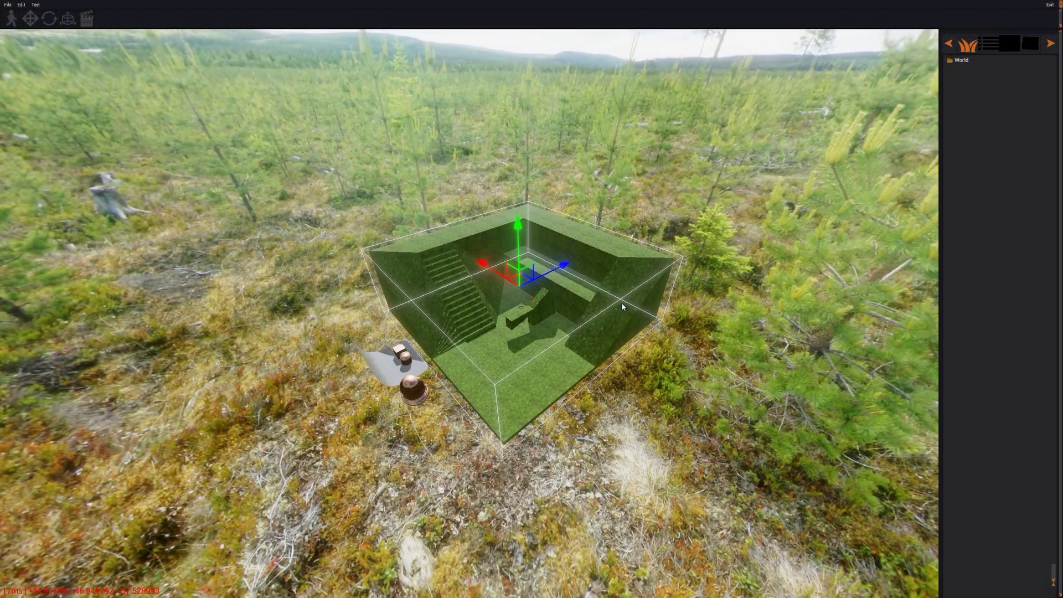
left_click(557, 270)
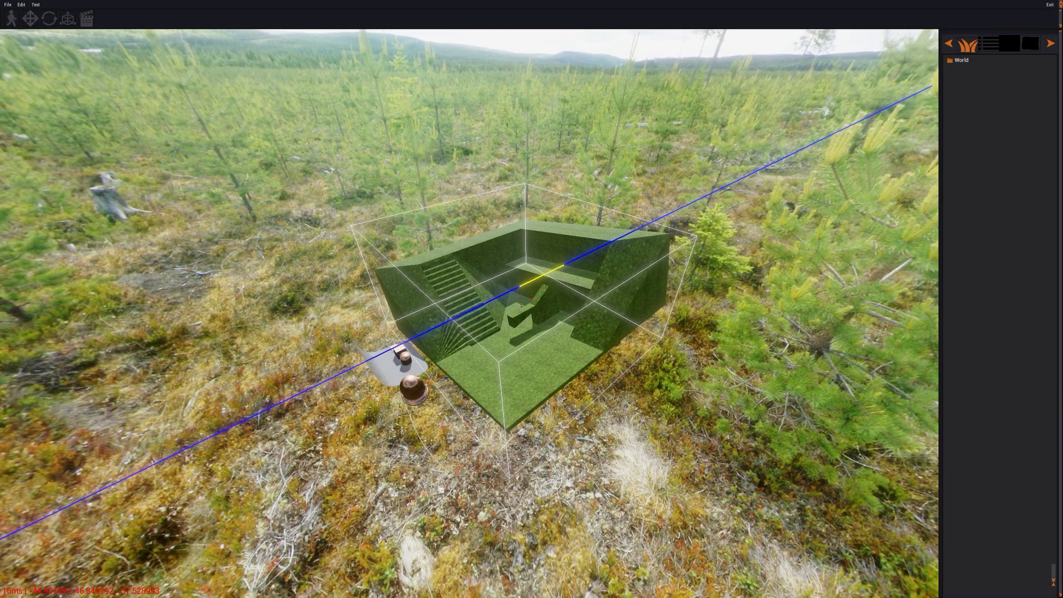
left_click_drag(557, 271, 553, 292)
left_click(521, 260)
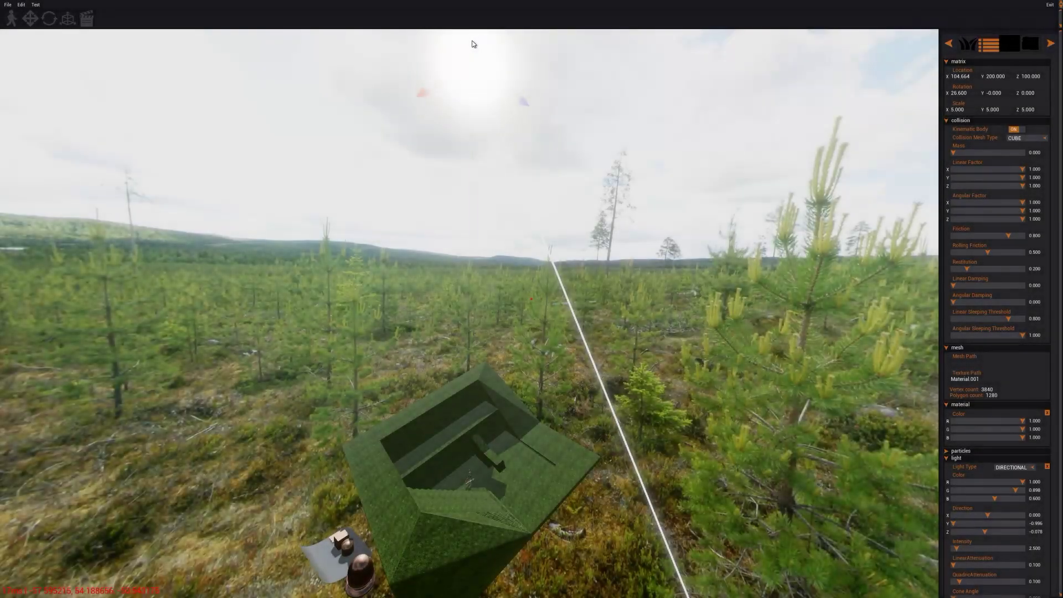
- Adjust the selected directional light in the sky with its transform gizmo
mouse_move(473, 44)
left_mouse_down()
mouse_move(497, 202)
mouse_move(498, 168)
mouse_move(645, 239)
mouse_move(590, 222)
mouse_move(590, 109)
left_mouse_up()
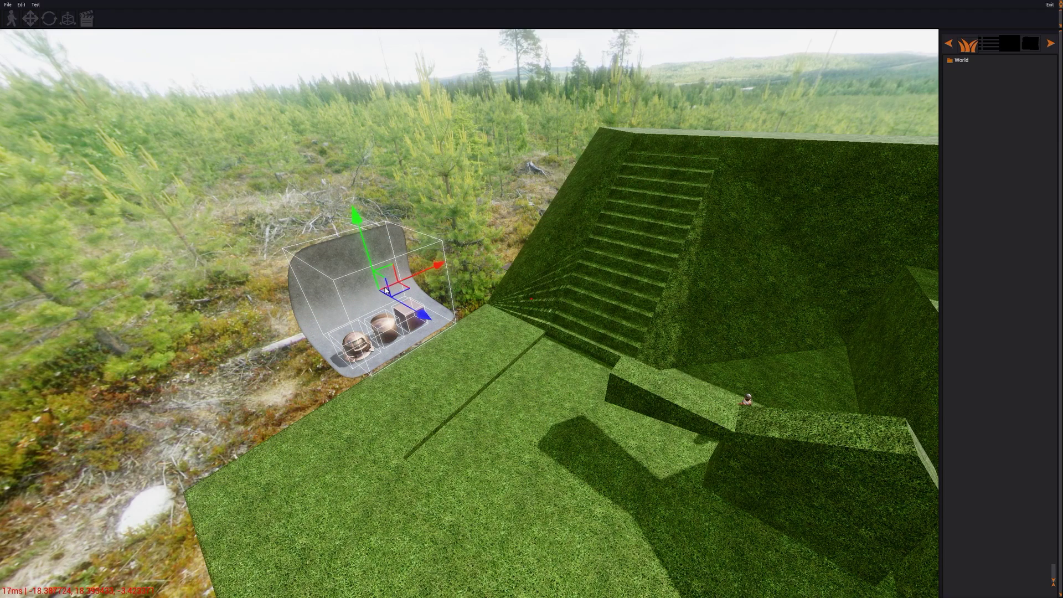
- Move the curved ramp together with the copper objects resting on it away and back toward the grass structure
left_click_drag(386, 289, 446, 327)
left_click_drag(445, 328, 389, 297)
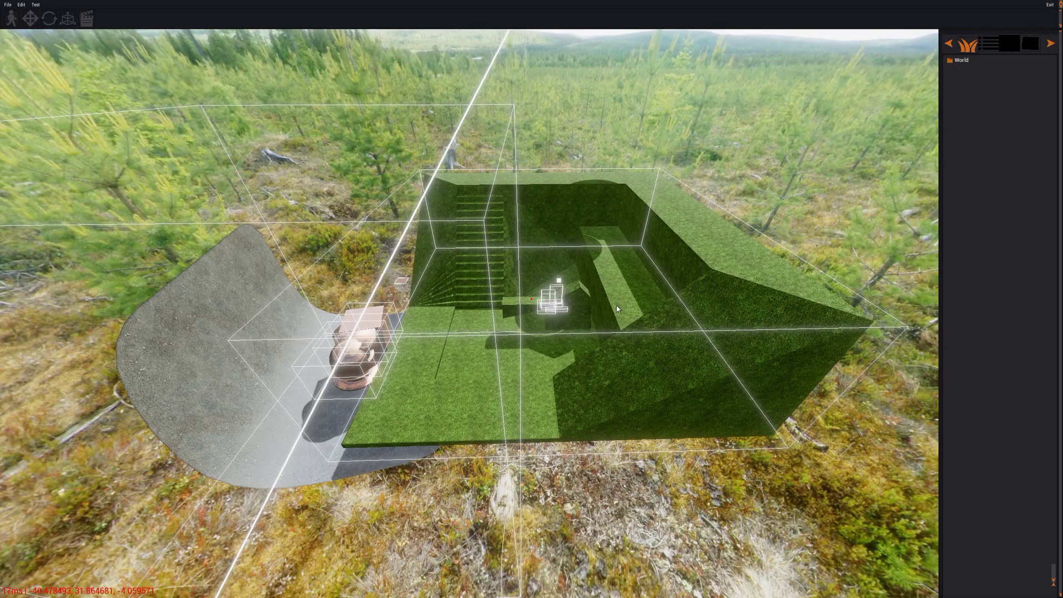
- Pick scene objects in the viewport in turn, including the curved ramp and the grass structure
left_click(560, 306)
right_click_drag(560, 306, 591, 306)
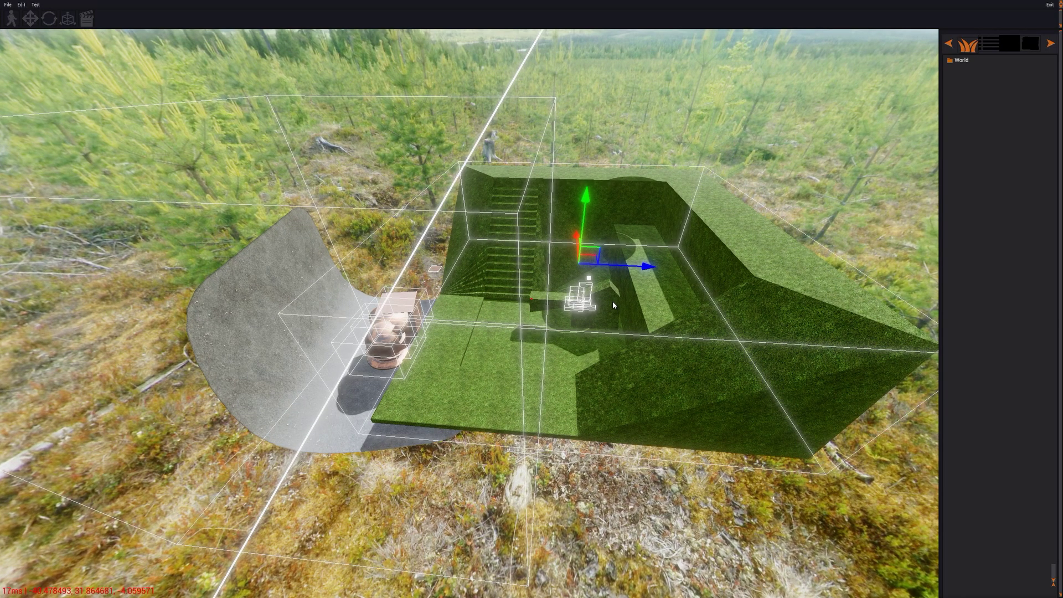
left_click(394, 332)
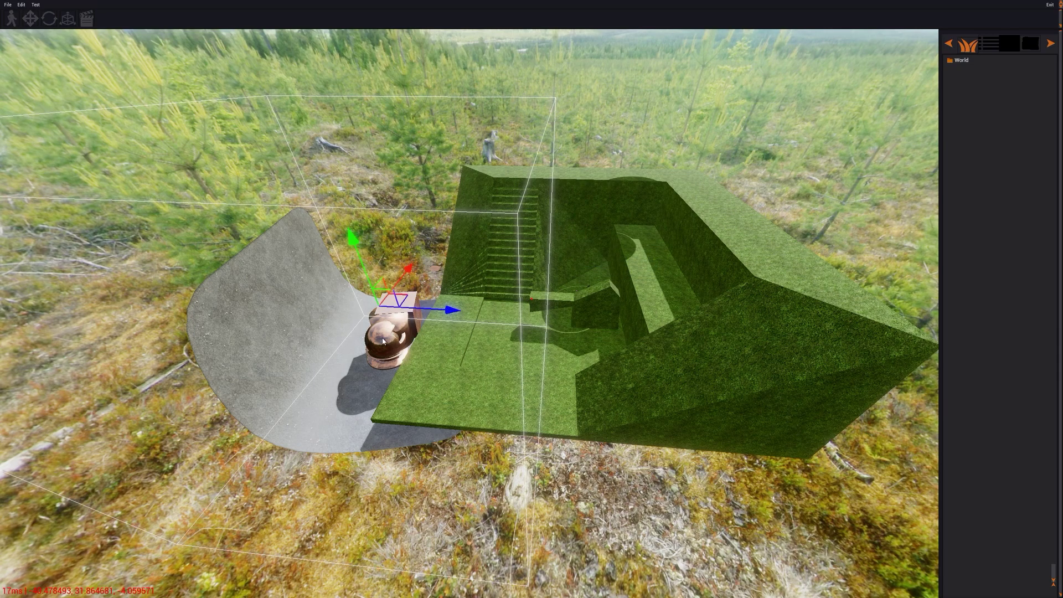
left_click(595, 291)
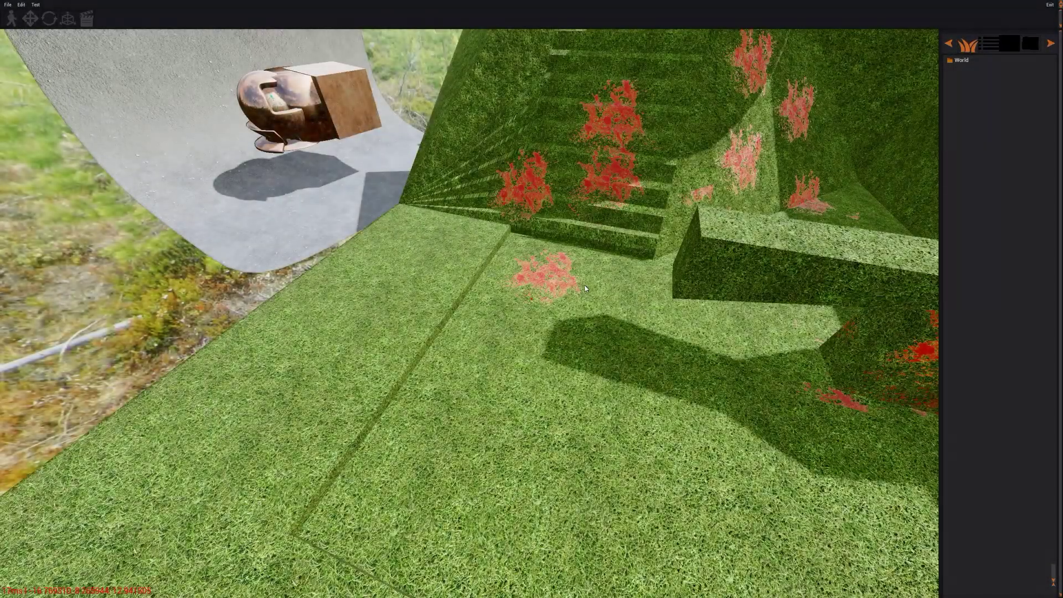
- Reposition the red splatter decal on the grass floor near the stairs and scale it up to cover much of the floor
left_click(551, 280)
left_click_drag(577, 253, 429, 325)
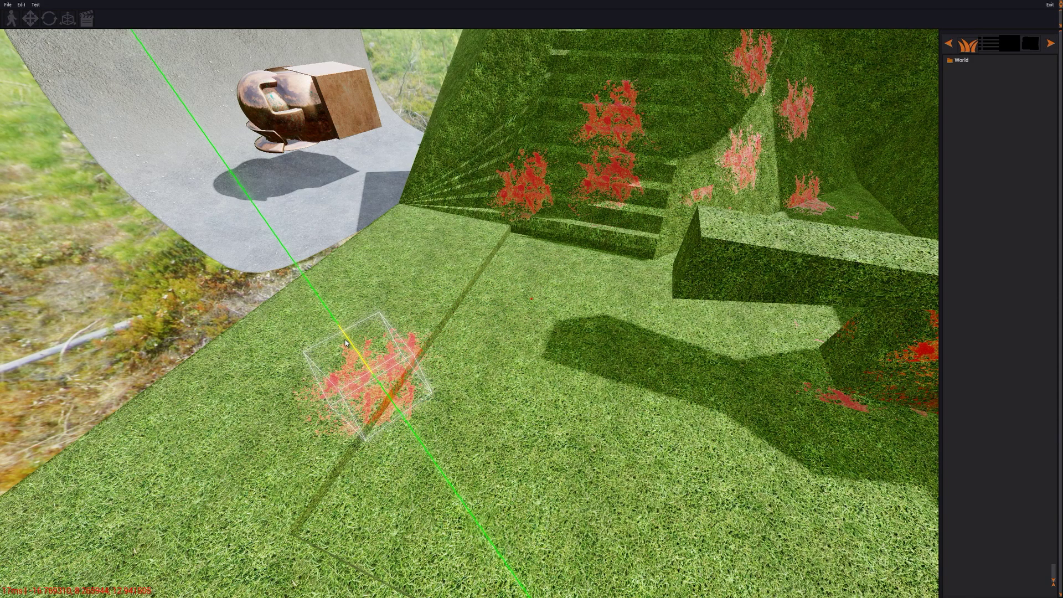
left_click_drag(362, 350, 449, 348)
left_click_drag(529, 327, 544, 316)
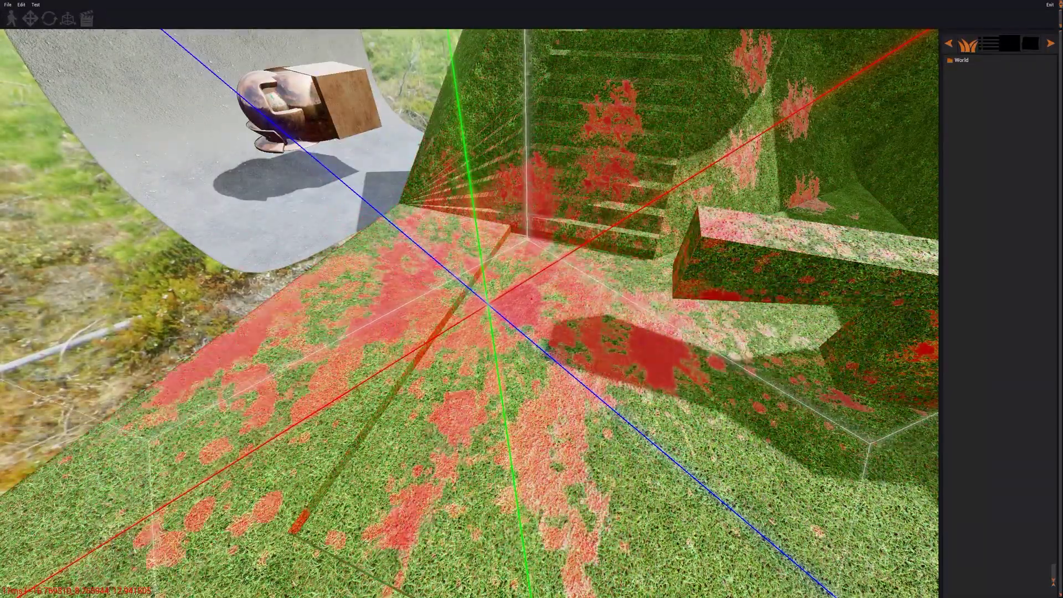
left_click_drag(535, 286, 528, 289)
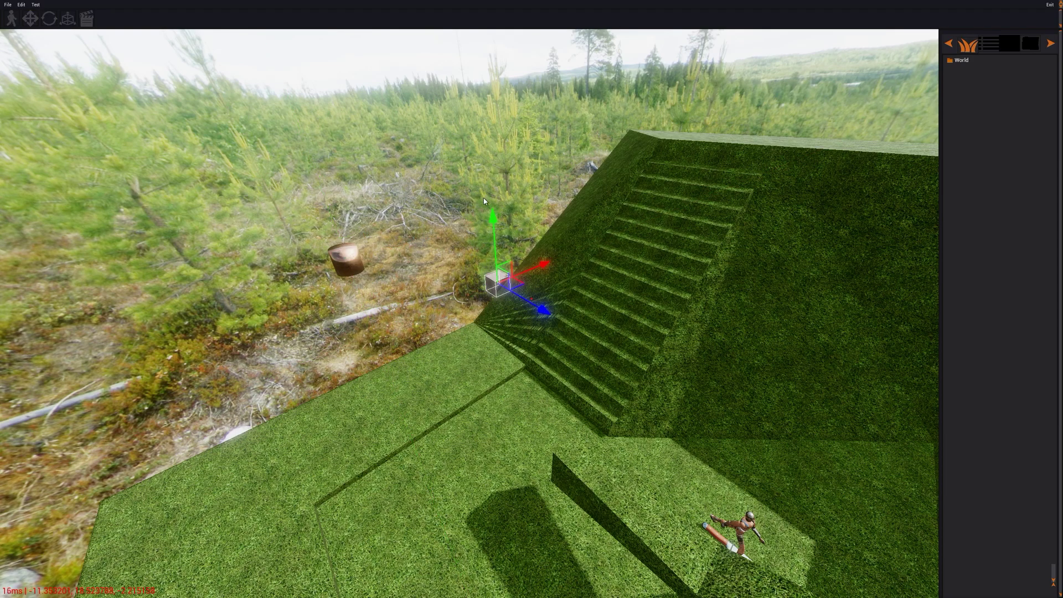
- Raise the small cube from the foot of the stairs and place it beside the copper cylinder
left_click_drag(493, 221, 488, 157)
left_click_drag(530, 206, 437, 234)
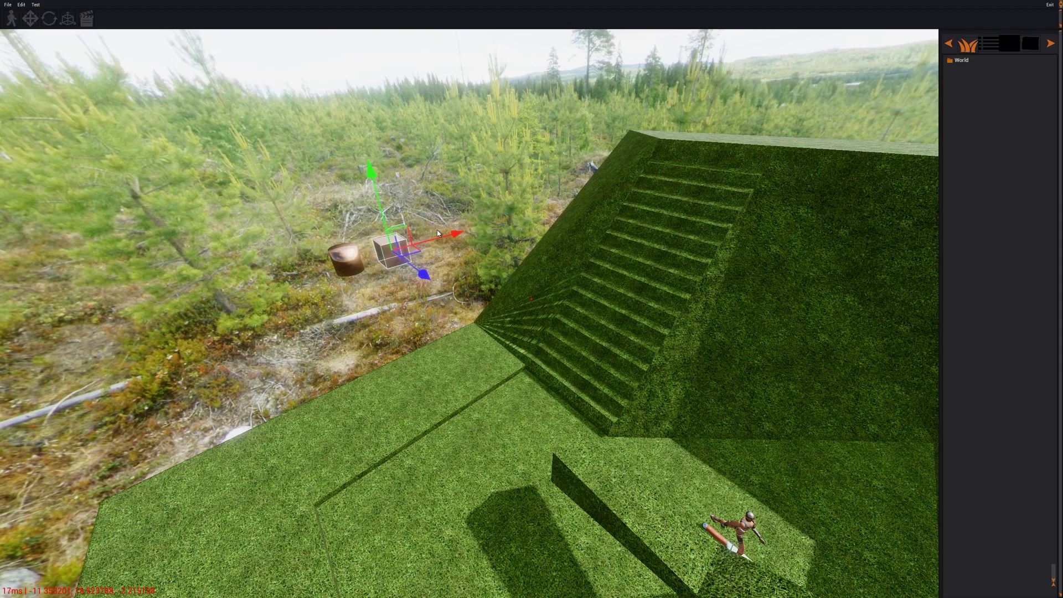
- Start play mode, walk across the grass platform to the copper cylinder and cube, and jump near them
left_click(11, 19)
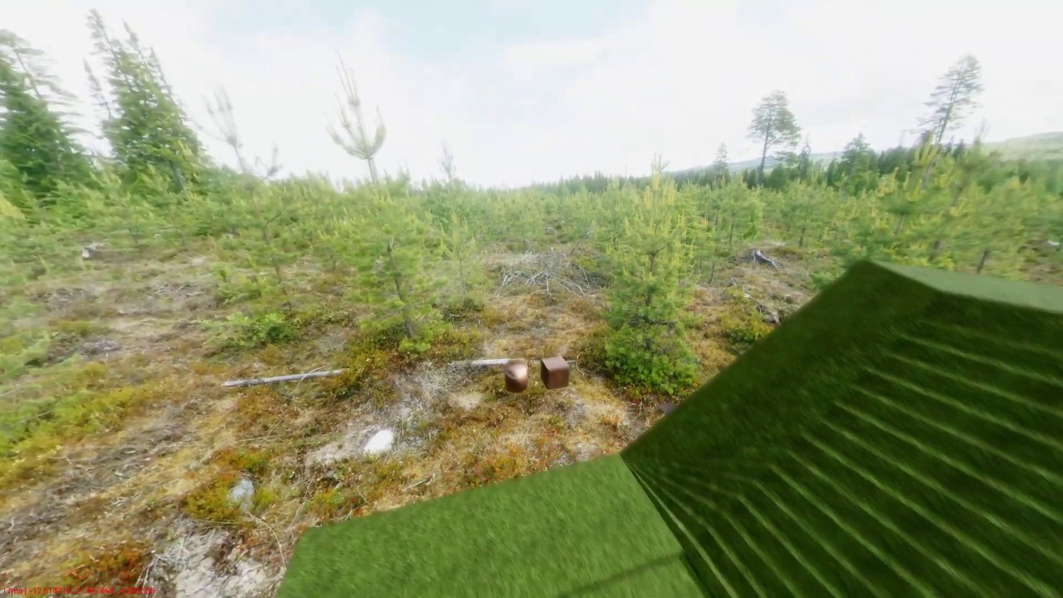
key("w")
key("a")
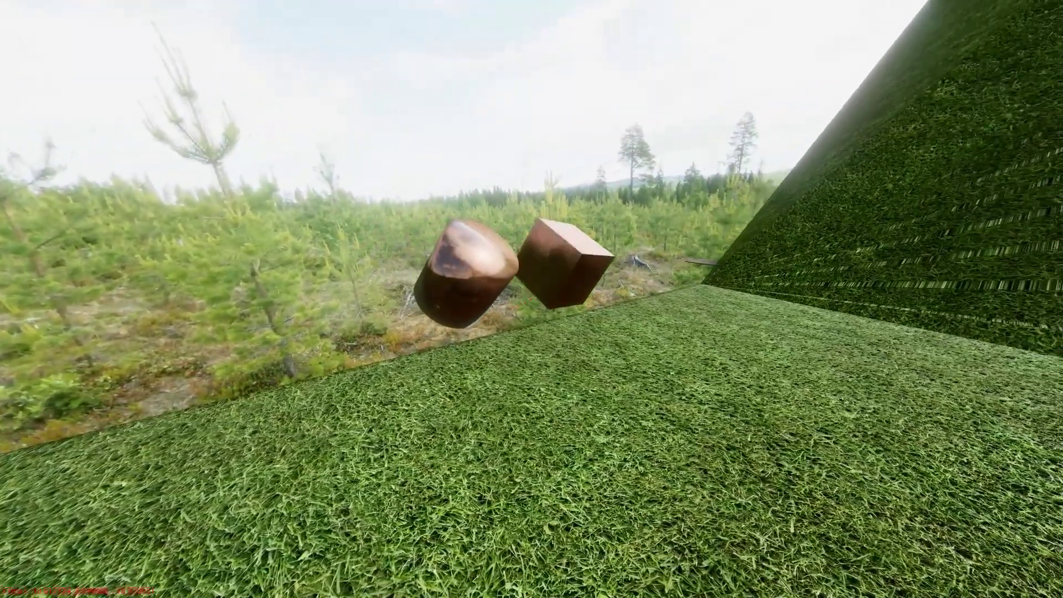
key("space")
key("a")
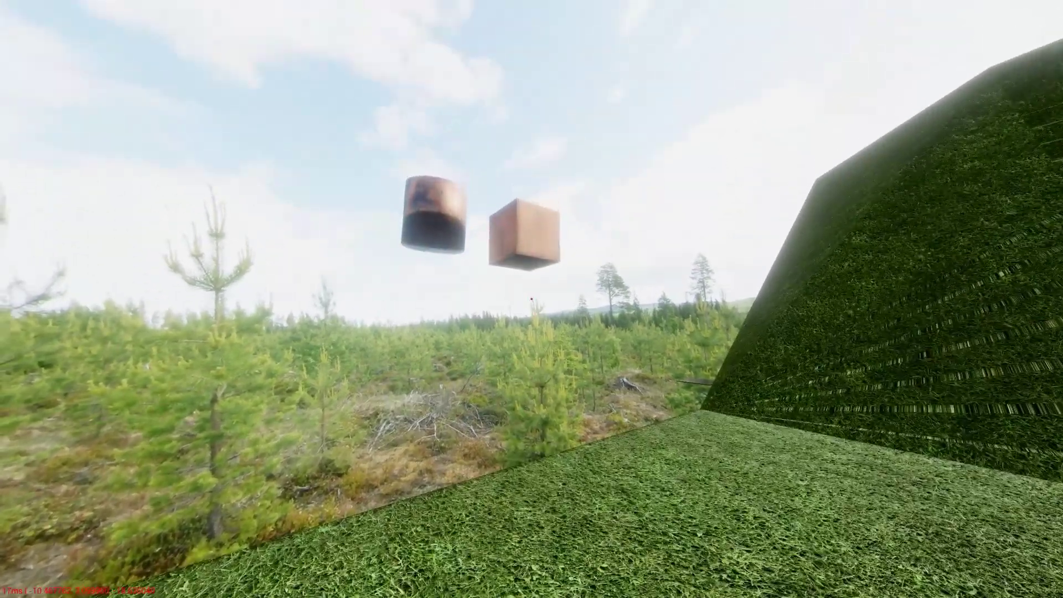
key("space")
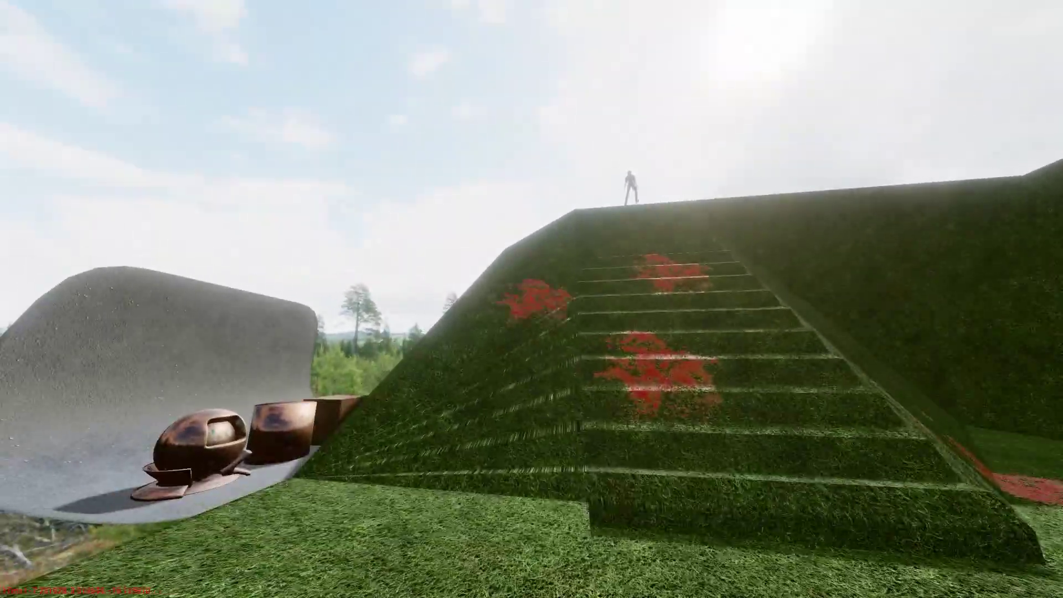
- Test knife throwing in play mode against the character on top of the stairs while moving around the grass floor
left_click(532, 299)
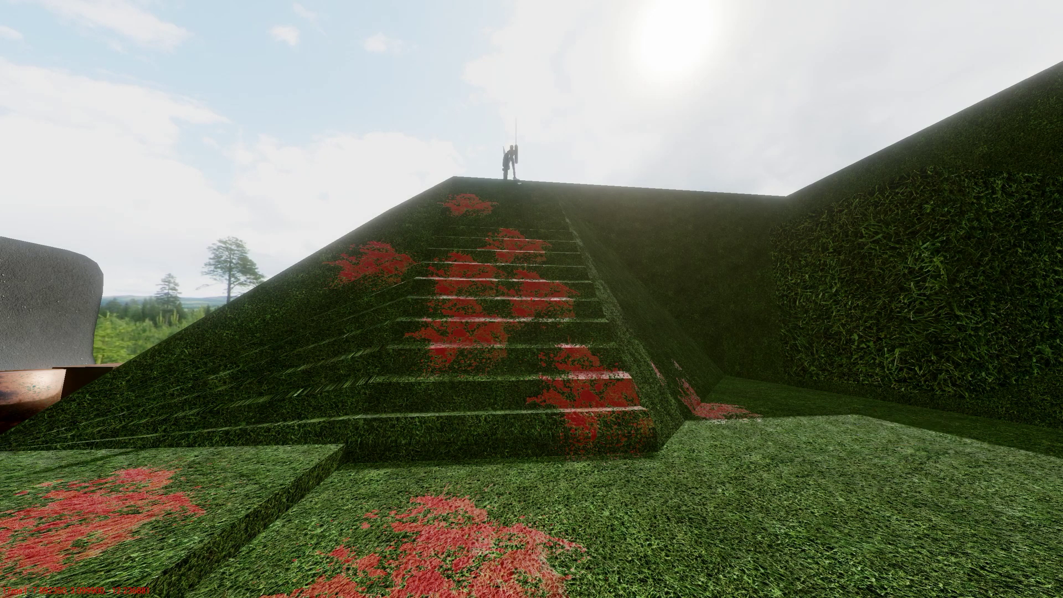
key("a")
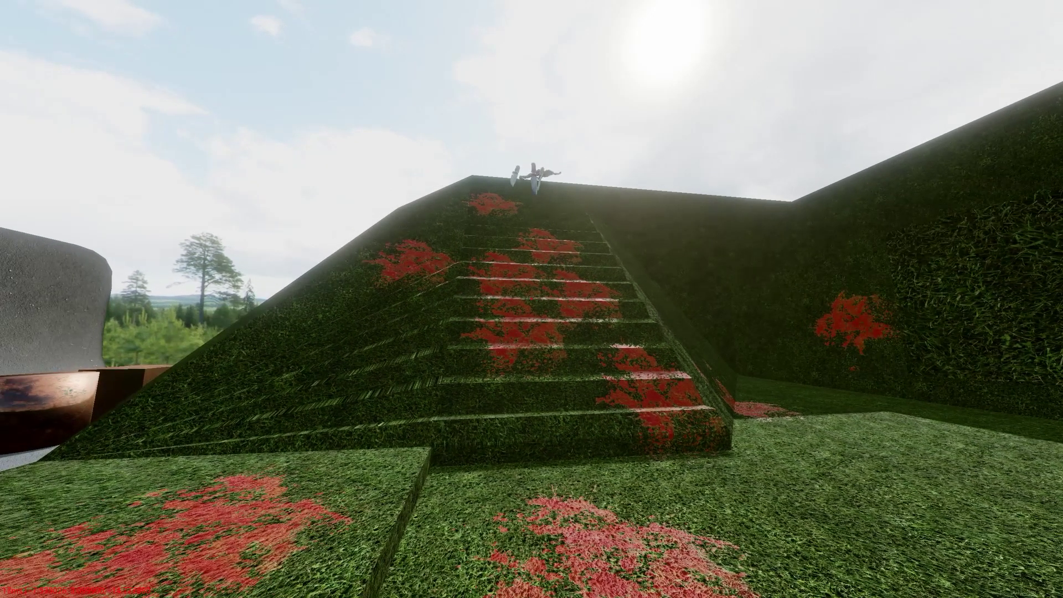
key("w")
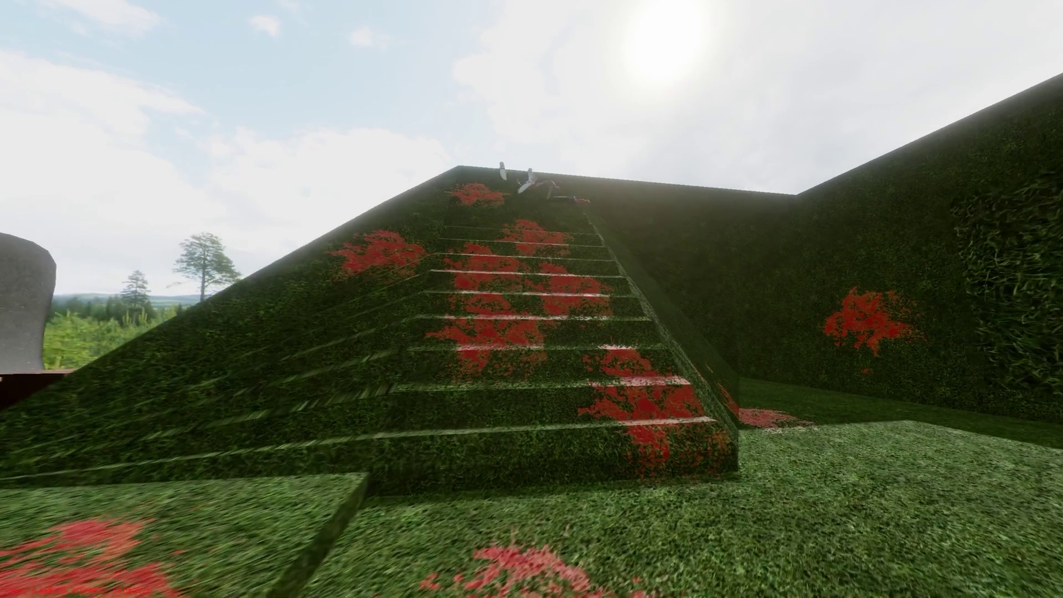
key("d")
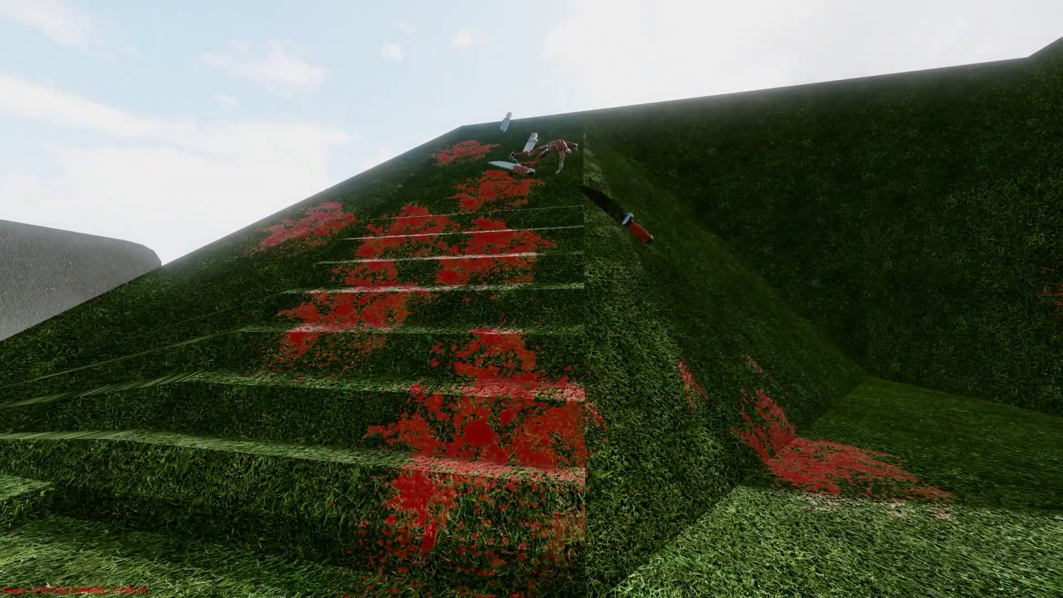